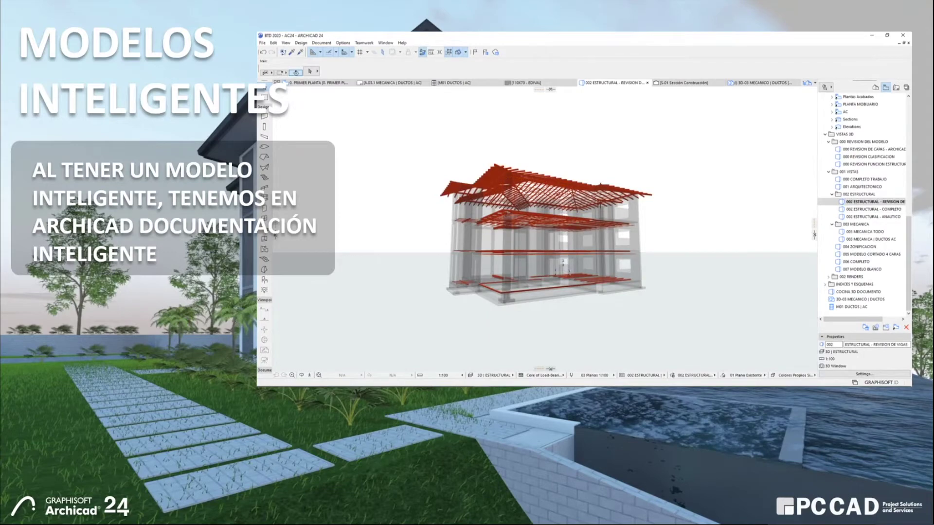
Open the 003 MECANICA TODO 3D view of the building model
{"action": "double_click", "coordinate": [865, 232]}
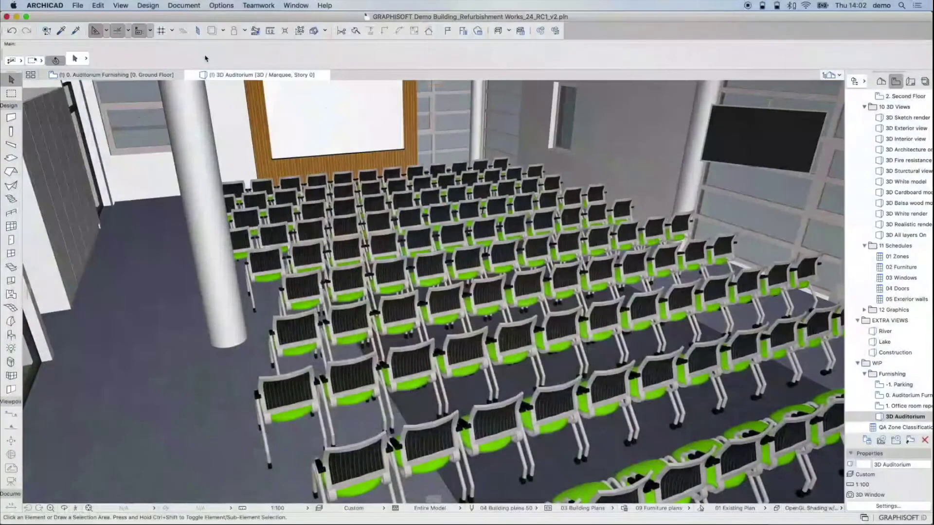
Switch to the 0. Auditorium Furnishing floor plan and examine the auditorium's chair labels up close
{"action": "left_click", "coordinate": [156, 75]}
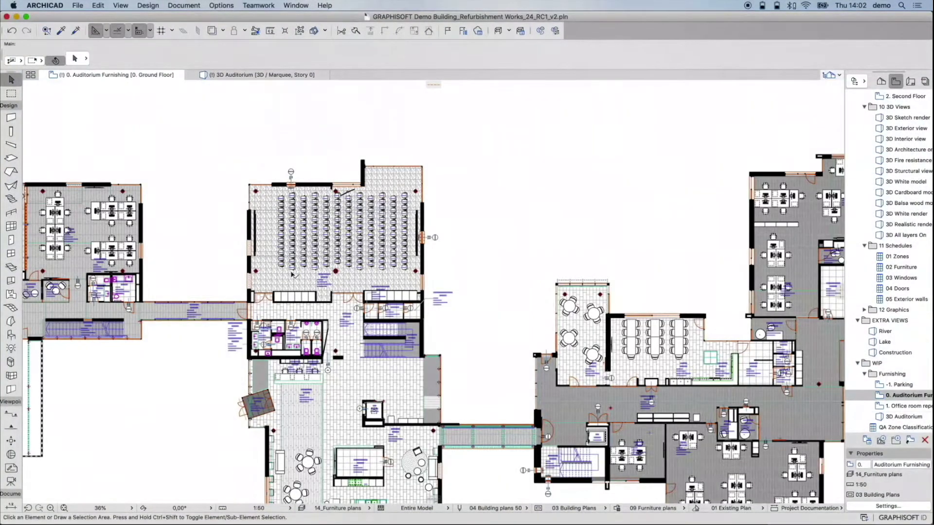
{"action": "scroll", "coordinate": [293, 275], "scroll_direction": "up", "scroll_amount": 5}
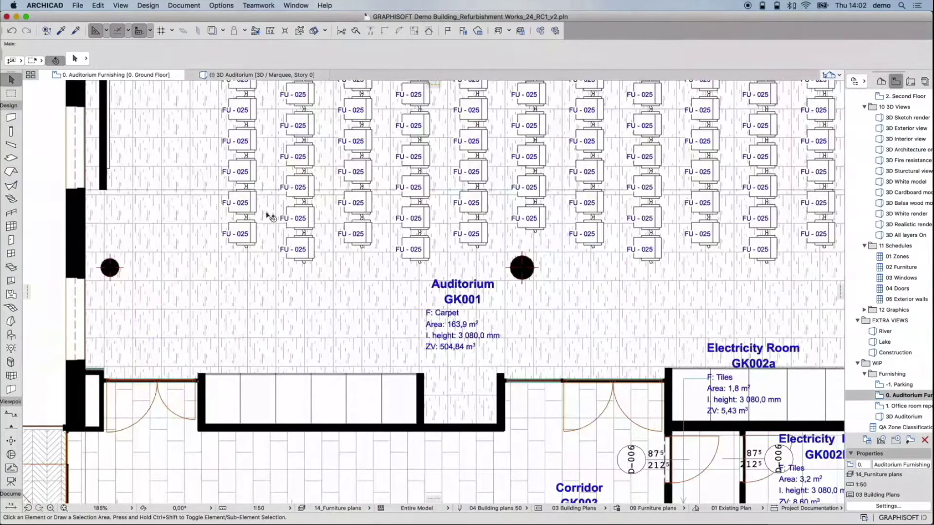
{"action": "scroll", "coordinate": [267, 214], "scroll_direction": "up", "scroll_amount": 4}
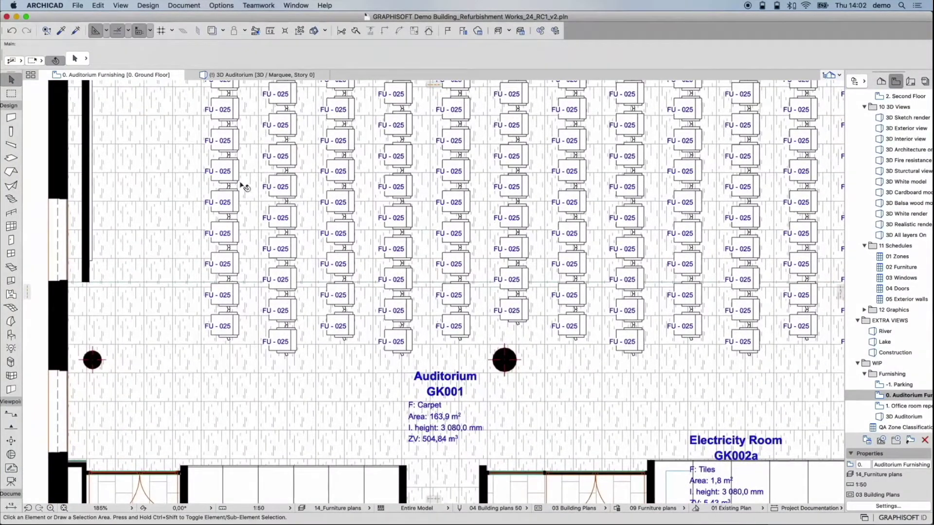
Run the Python script auditorium_chair_numbering.py and check the chair labels across the auditorium rows
{"action": "left_click", "coordinate": [305, 4]}
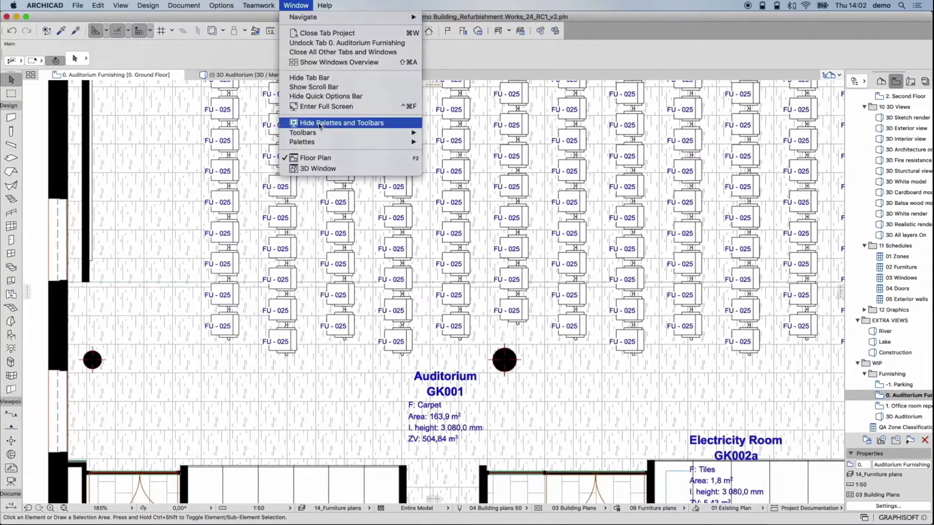
{"action": "mouse_move", "coordinate": [361, 142]}
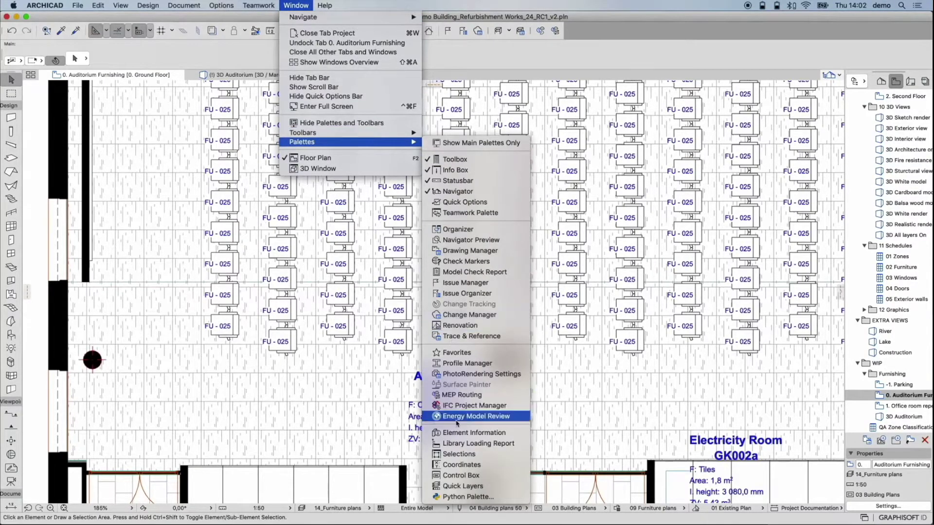
{"action": "left_click", "coordinate": [454, 497]}
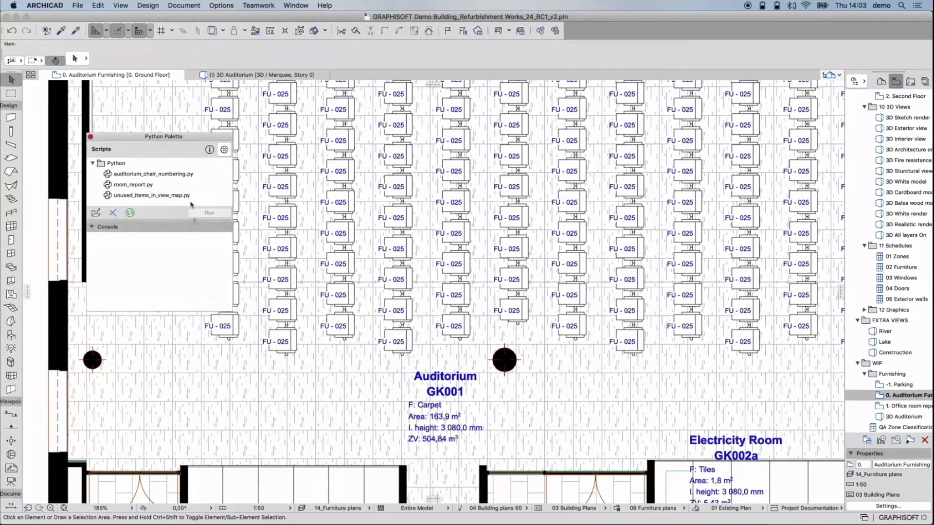
{"action": "left_click", "coordinate": [176, 175]}
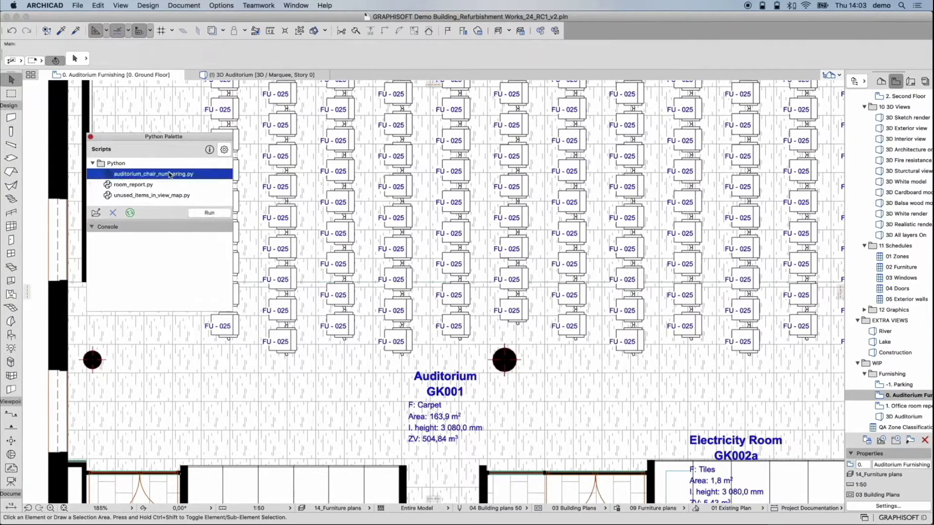
{"action": "left_click", "coordinate": [214, 212]}
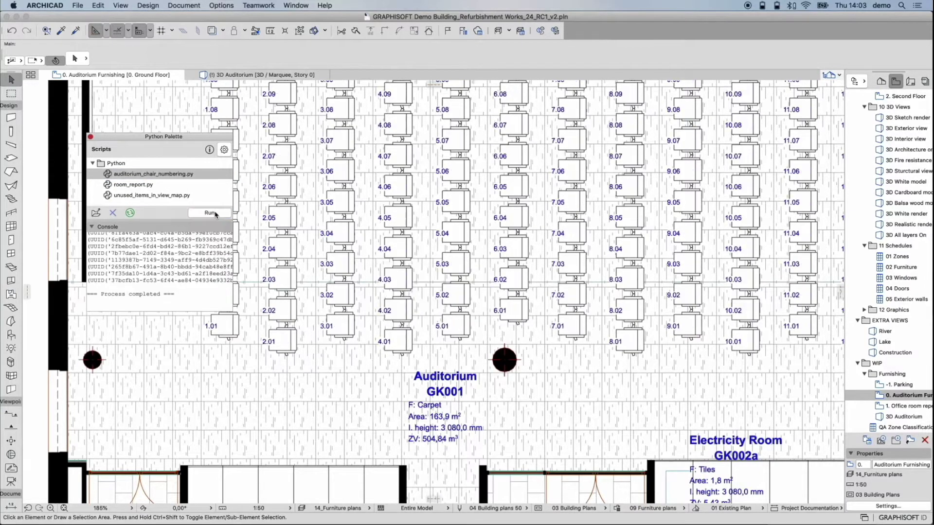
{"action": "scroll", "coordinate": [292, 282], "scroll_direction": "left", "scroll_amount": 3}
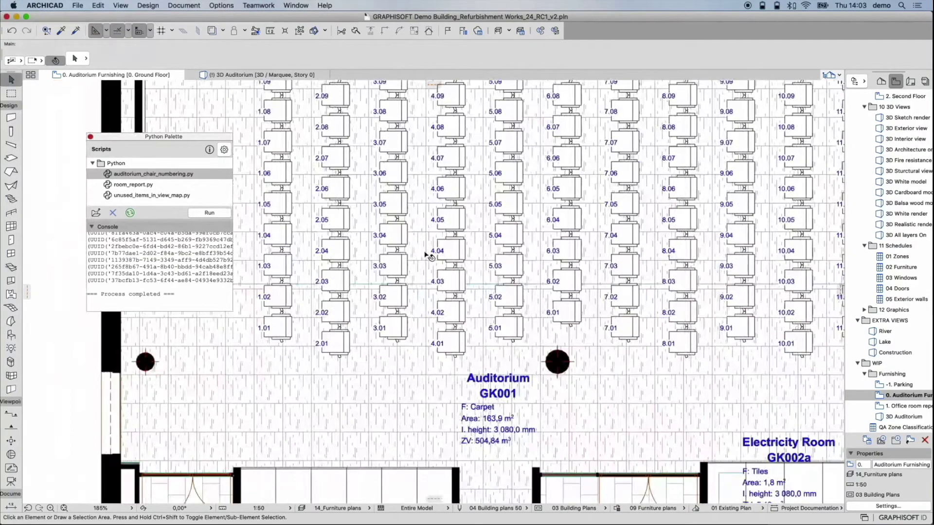
{"action": "scroll", "coordinate": [387, 257], "scroll_direction": "right", "scroll_amount": 2}
{"action": "scroll", "coordinate": [388, 257], "scroll_direction": "right", "scroll_amount": 4}
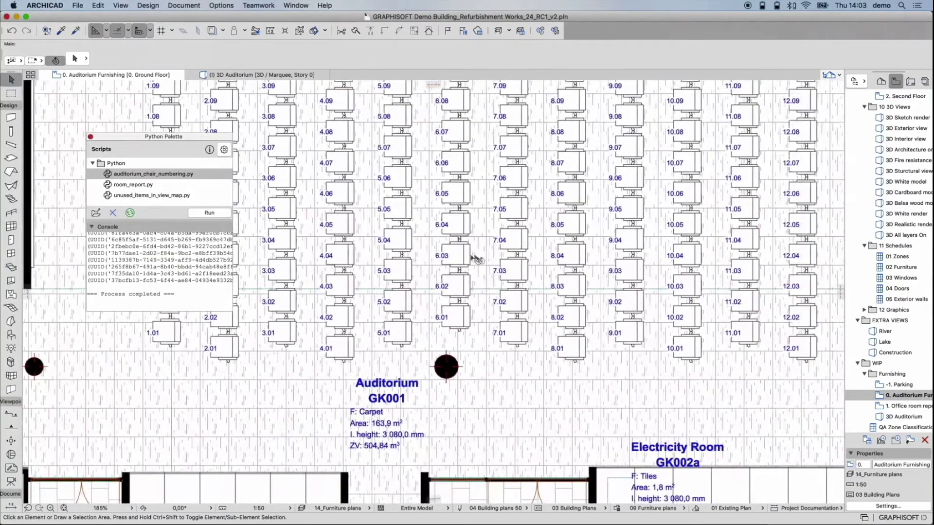
{"action": "scroll", "coordinate": [489, 256], "scroll_direction": "right", "scroll_amount": 5}
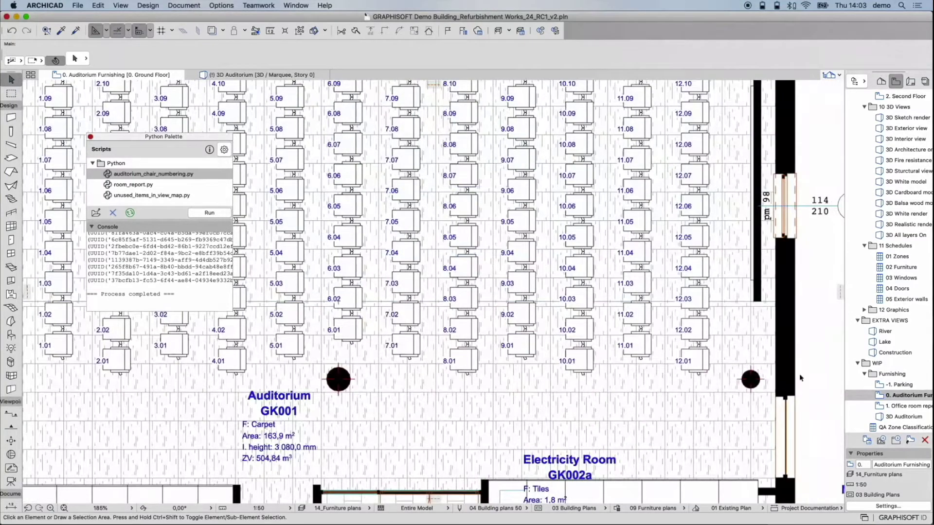
Open the 1. Office room report floor plan and bring offices GD119 to GD130 into close view
{"action": "left_click", "coordinate": [901, 407]}
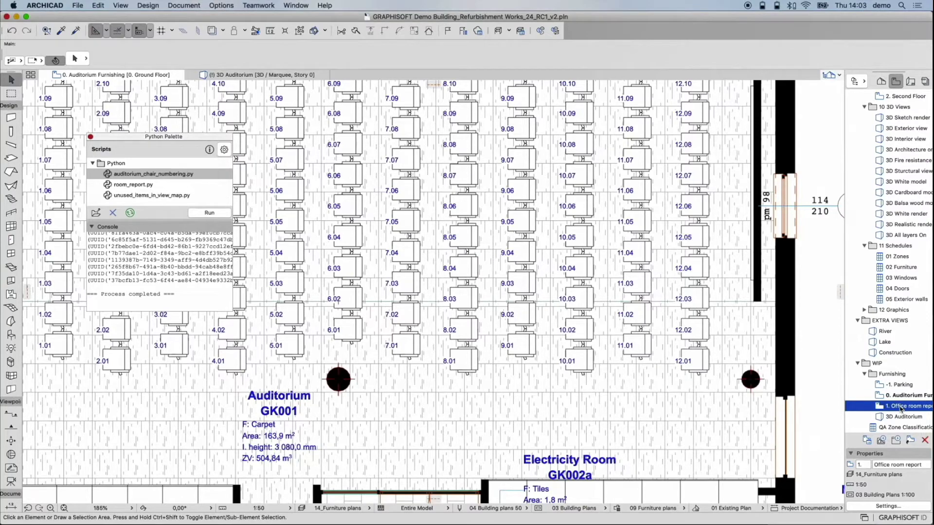
{"action": "double_click", "coordinate": [901, 408]}
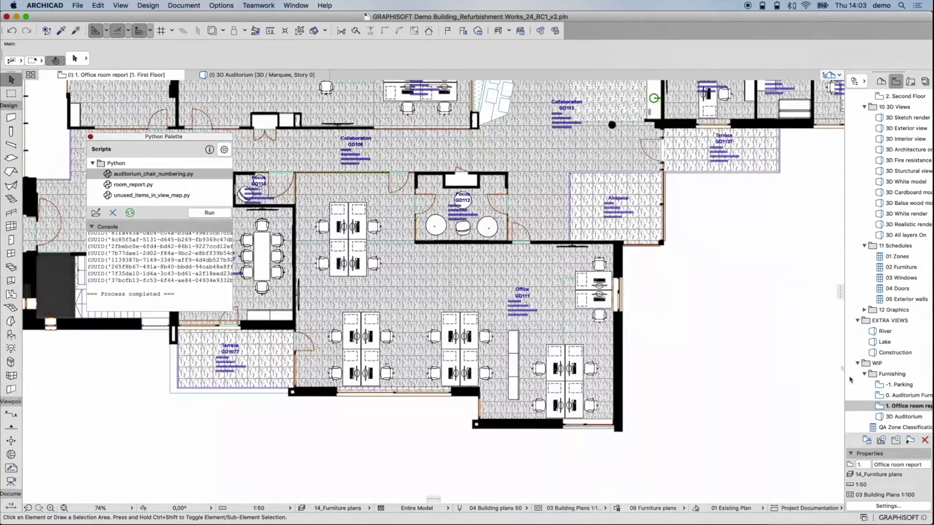
{"action": "middle_click_drag", "start_coordinate": [795, 231], "coordinate": [622, 361]}
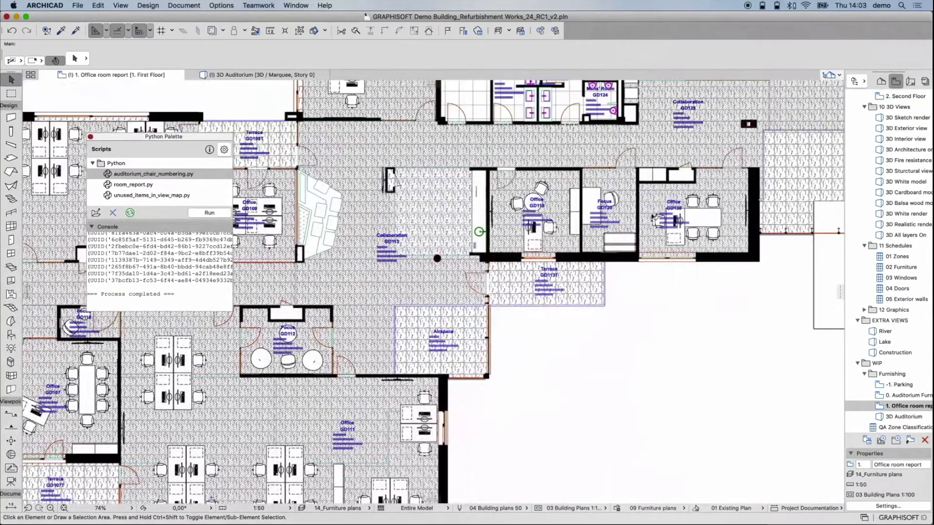
{"action": "scroll", "coordinate": [653, 217], "scroll_direction": "up", "scroll_amount": 4}
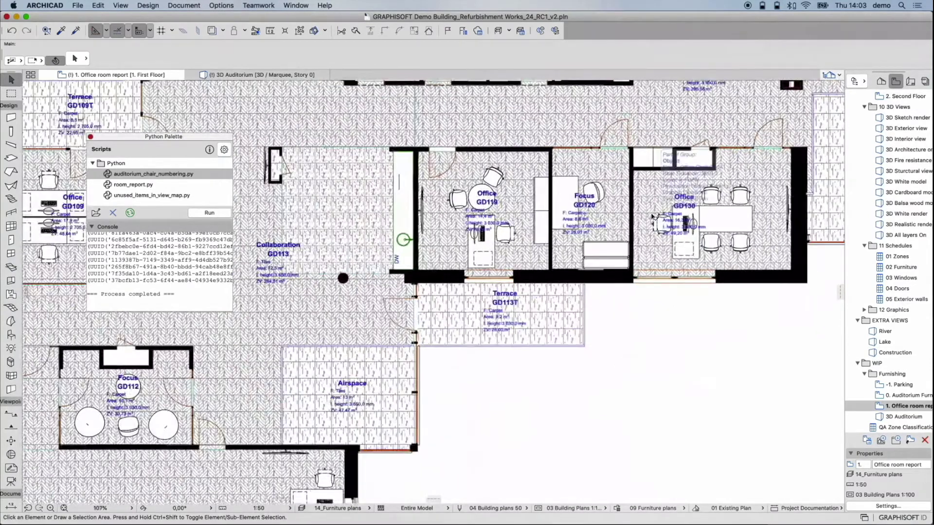
Check the RDS template workbook in Excel, return to Archicad and run the room_report.py script
{"action": "key", "text": "super+Tab"}
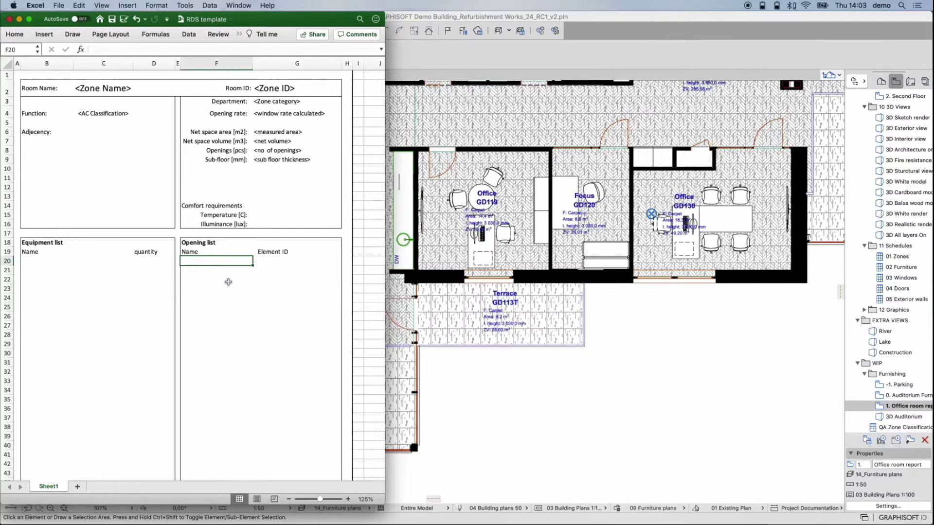
{"action": "key", "text": "super+Tab"}
{"action": "left_click", "coordinate": [164, 186]}
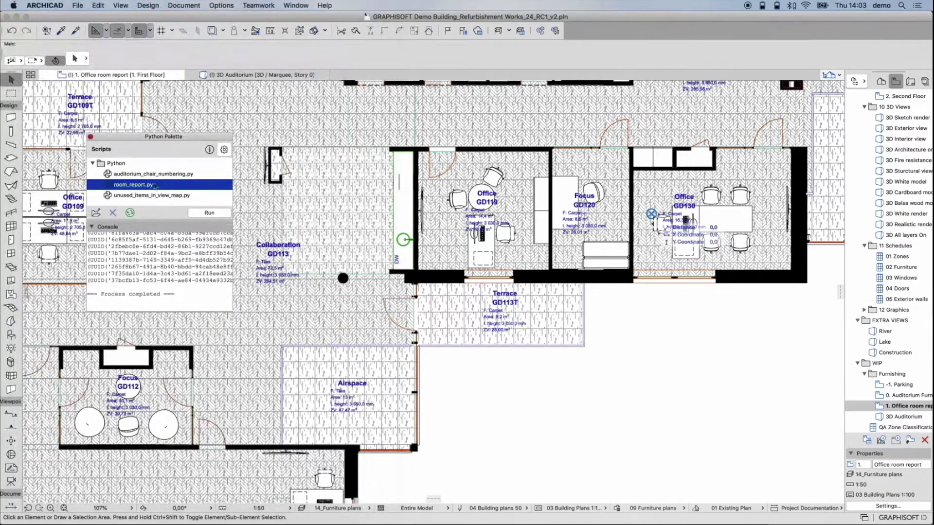
{"action": "left_click", "coordinate": [210, 213]}
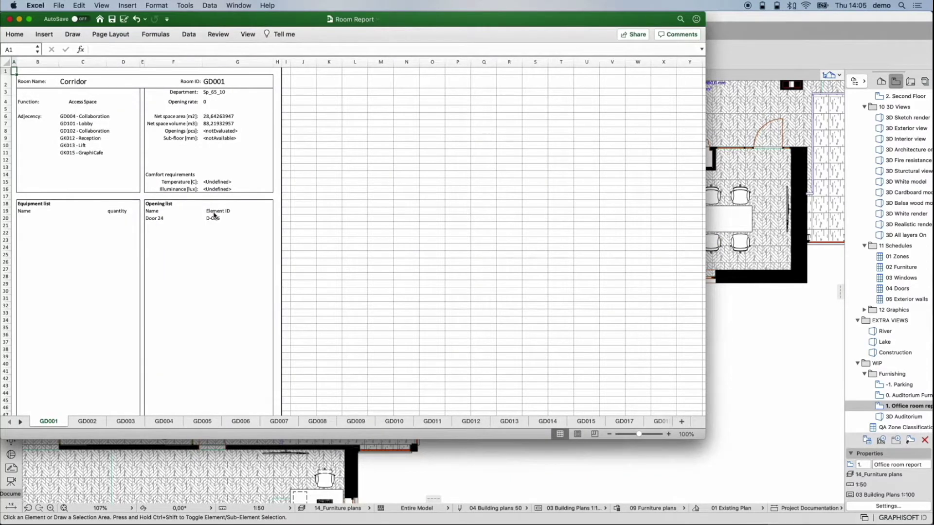
Review the generated room data sheets GD002 to GD006 in the Room Report workbook
{"action": "left_click", "coordinate": [88, 422]}
{"action": "left_click", "coordinate": [126, 422]}
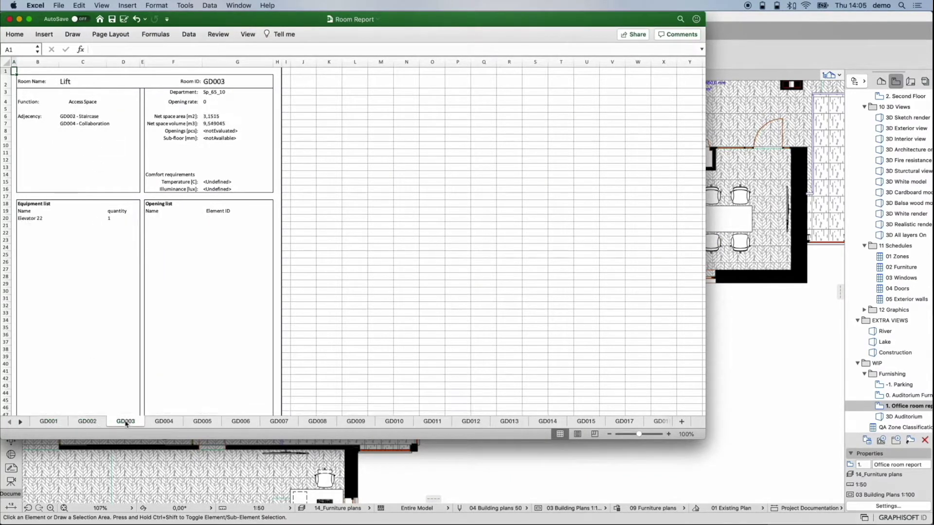
{"action": "left_click", "coordinate": [163, 423]}
{"action": "left_click", "coordinate": [207, 422]}
{"action": "left_click", "coordinate": [249, 423]}
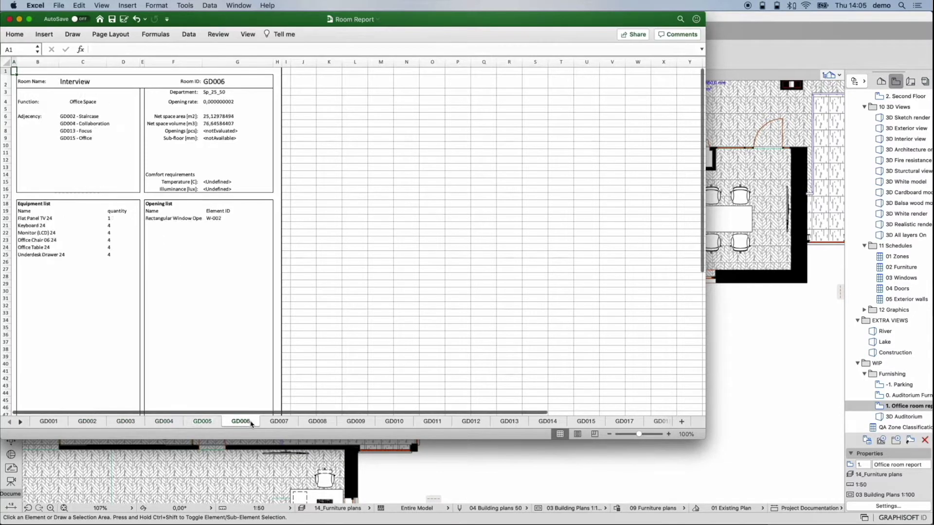
Switch to Preview and read through the office room pages of the Room Report PDF from page 18 onward
{"action": "key", "text": "super+Tab"}
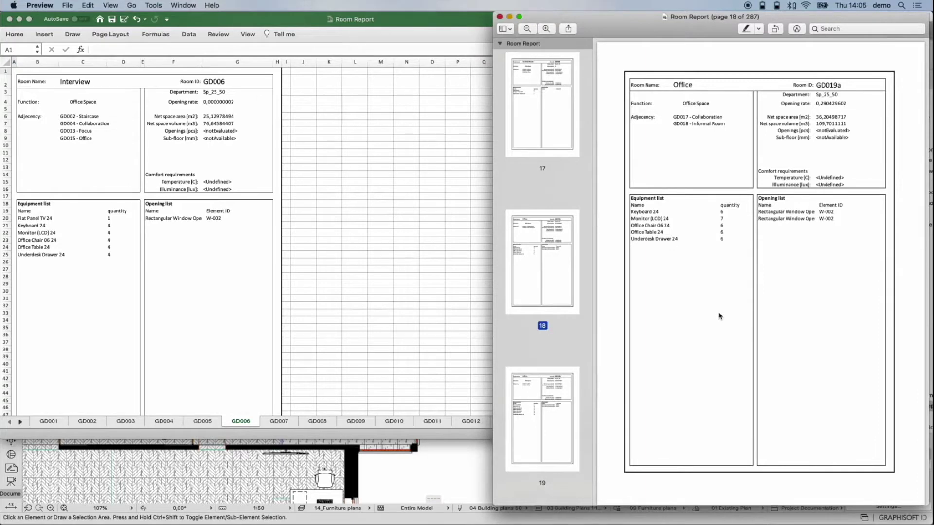
{"action": "scroll", "coordinate": [721, 316], "scroll_direction": "down", "scroll_amount": 10}
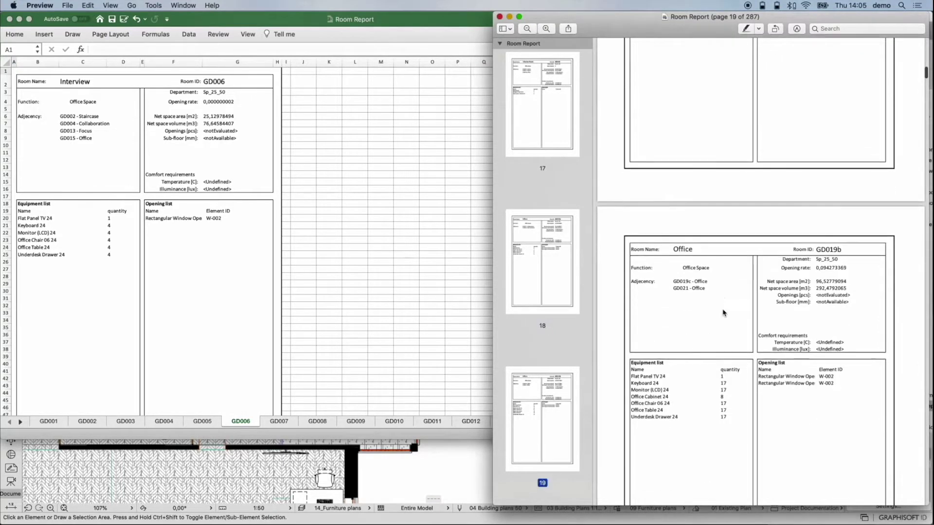
{"action": "scroll", "coordinate": [724, 314], "scroll_direction": "down", "scroll_amount": 10}
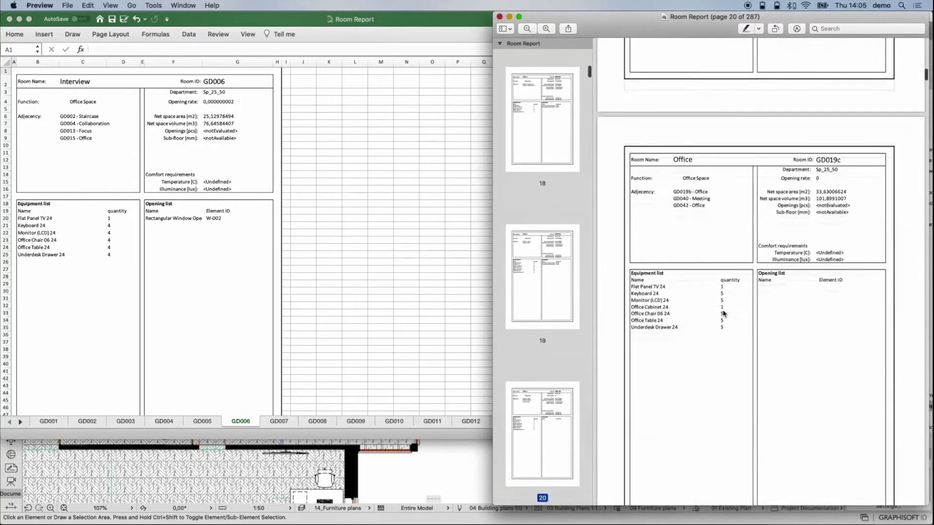
{"action": "scroll", "coordinate": [724, 311], "scroll_direction": "down", "scroll_amount": 10}
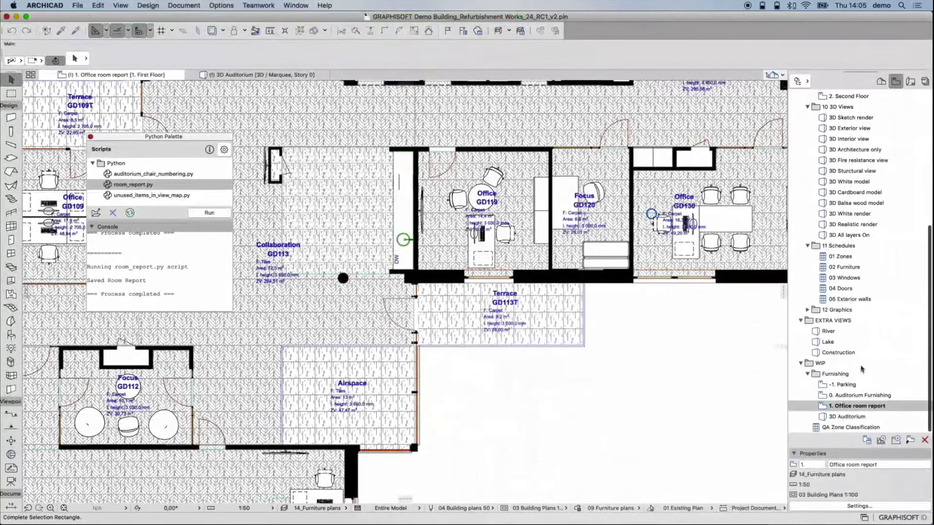
Examine the project's saved views, its layout book and the 03 CONSTRUCTION SET - .pdf publisher set
{"action": "scroll", "coordinate": [860, 365], "scroll_direction": "up", "scroll_amount": 3}
{"action": "scroll", "coordinate": [861, 366], "scroll_direction": "up", "scroll_amount": 5}
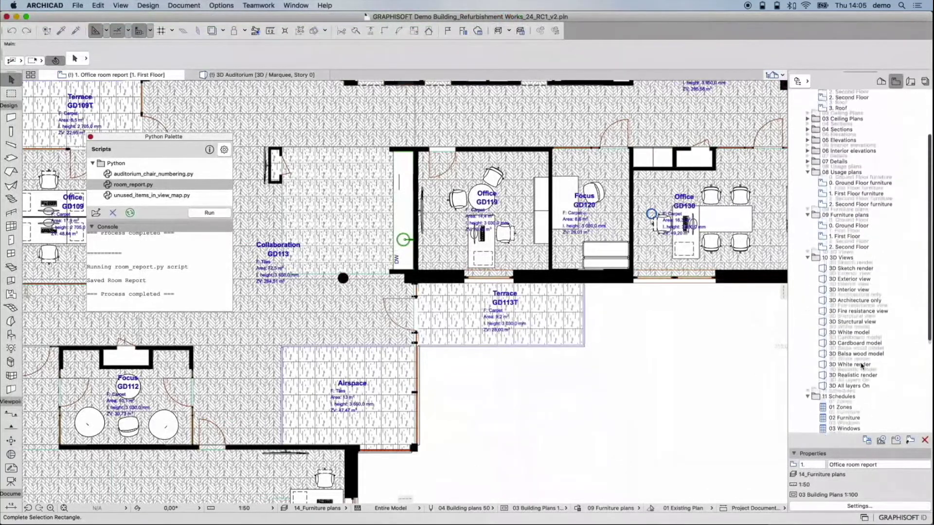
{"action": "scroll", "coordinate": [861, 366], "scroll_direction": "up", "scroll_amount": 2}
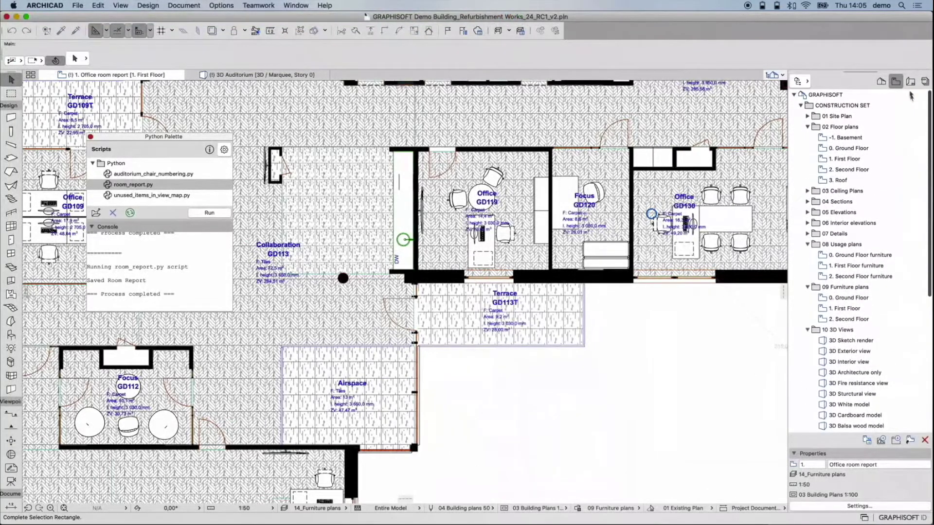
{"action": "left_click", "coordinate": [909, 83]}
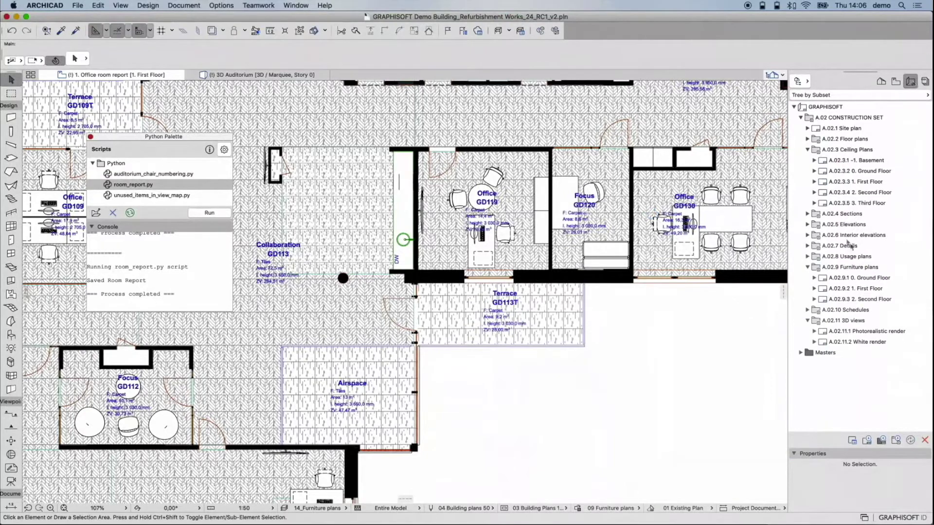
{"action": "left_click", "coordinate": [925, 81]}
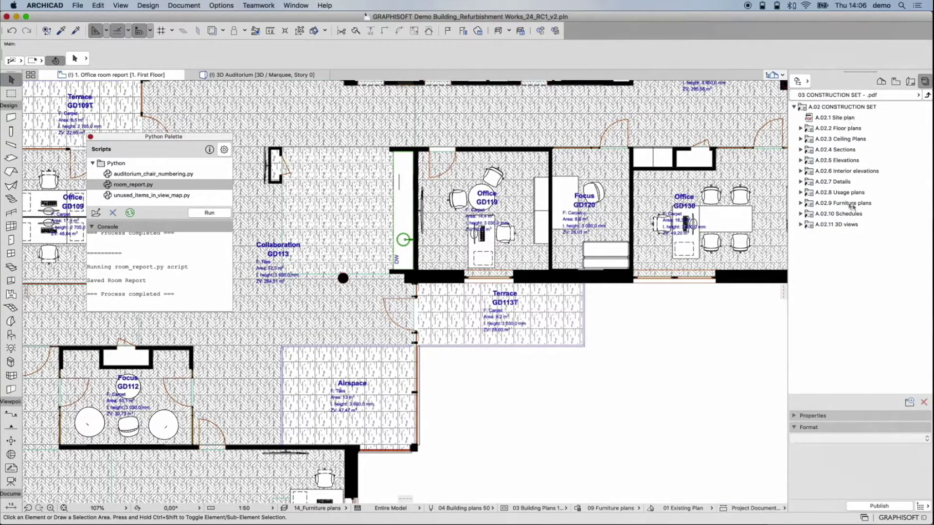
{"action": "left_click", "coordinate": [896, 81]}
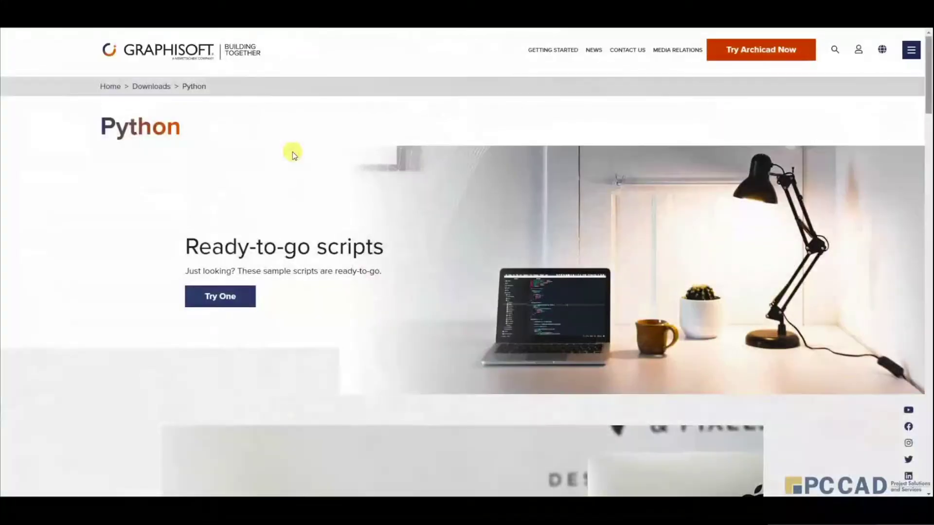
Read through Graphisoft's Python page from the Automation is here introduction to the table of ready-to-go scripts
{"action": "scroll", "coordinate": [291, 150], "scroll_direction": "down", "scroll_amount": 3}
{"action": "scroll", "coordinate": [294, 159], "scroll_direction": "down", "scroll_amount": 8}
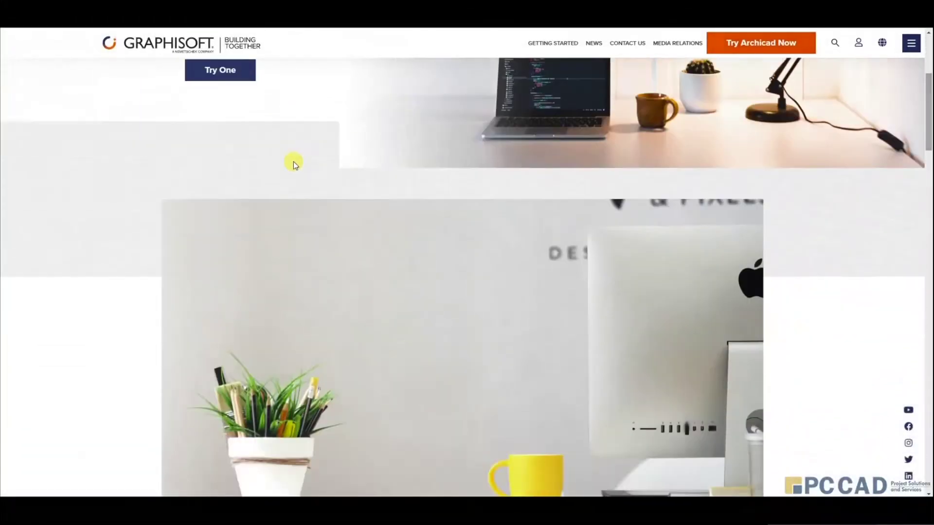
{"action": "scroll", "coordinate": [294, 180], "scroll_direction": "down", "scroll_amount": 7}
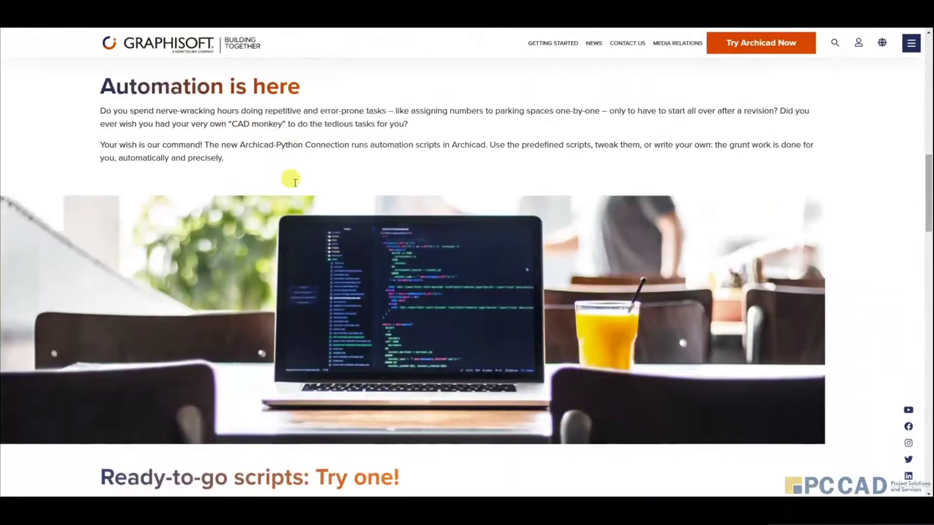
{"action": "scroll", "coordinate": [293, 186], "scroll_direction": "down", "scroll_amount": 4}
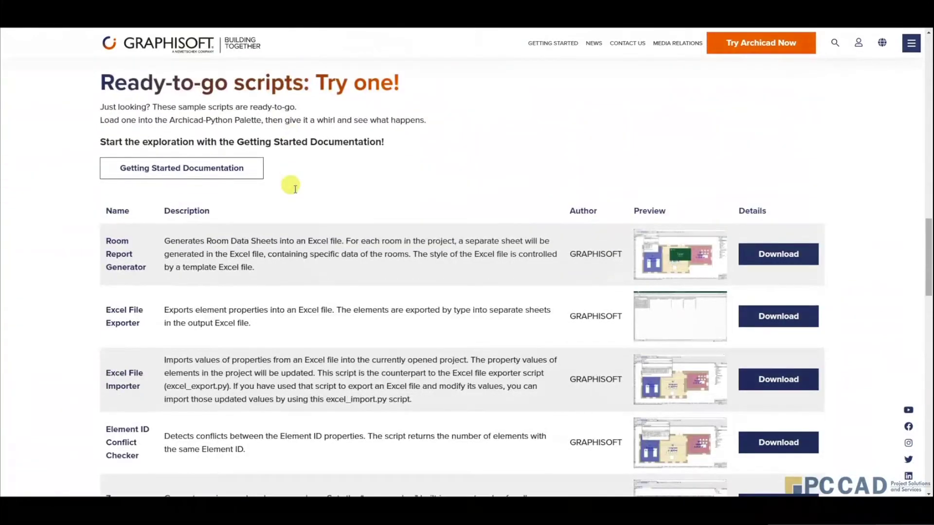
{"action": "scroll", "coordinate": [294, 197], "scroll_direction": "down", "scroll_amount": 2}
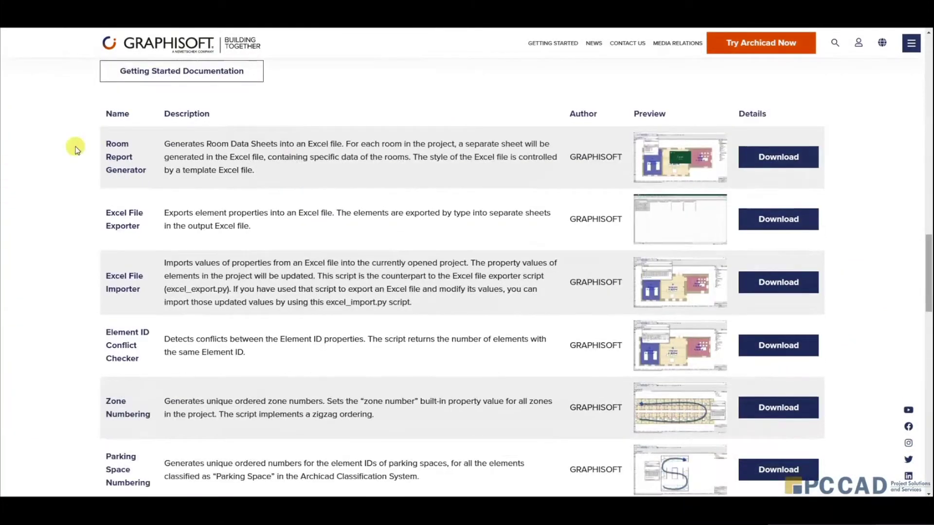
Review the sample scripts from Room Report Generator through Unused Items in View Map, highlighting individual script names in the table
{"action": "left_click_drag", "start_coordinate": [106, 143], "coordinate": [141, 180]}
{"action": "scroll", "coordinate": [133, 217], "scroll_direction": "down", "scroll_amount": 1}
{"action": "scroll", "coordinate": [134, 217], "scroll_direction": "down", "scroll_amount": 1}
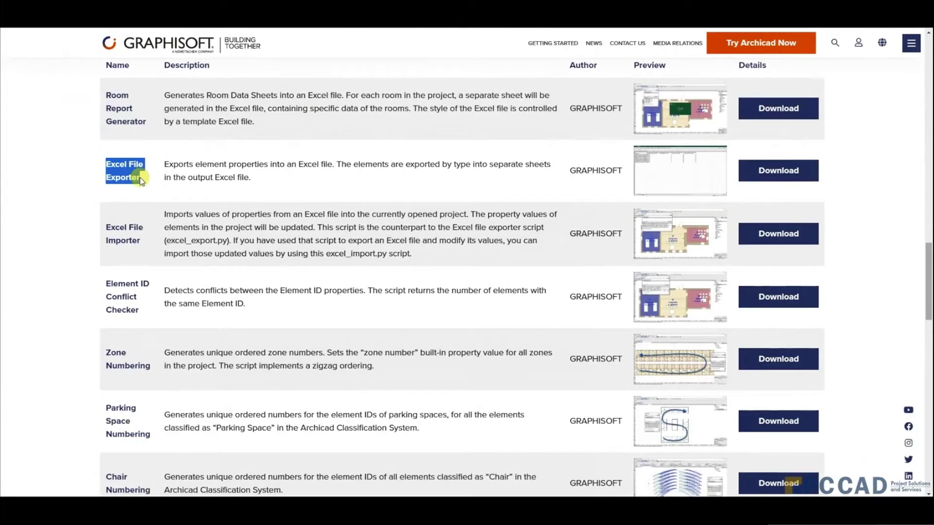
{"action": "left_click", "coordinate": [106, 228]}
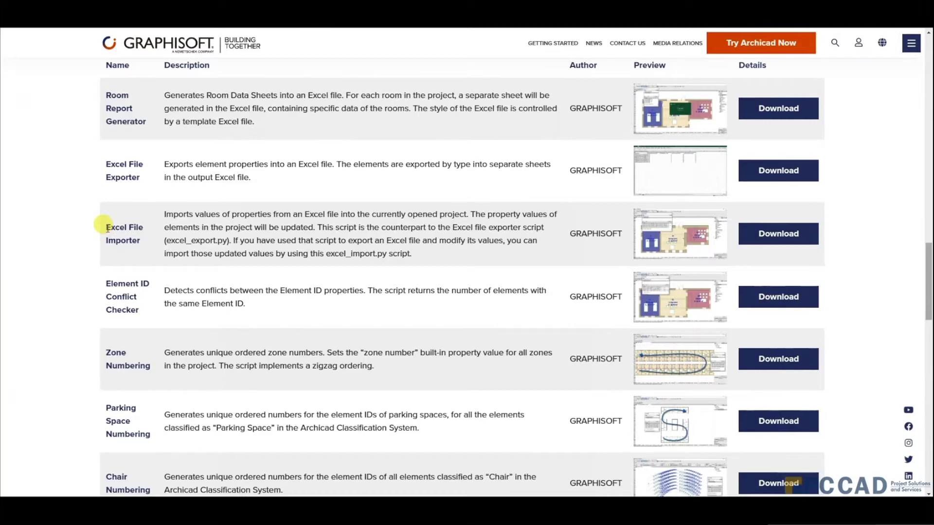
{"action": "scroll", "coordinate": [112, 229], "scroll_direction": "down", "scroll_amount": 1}
{"action": "left_click_drag", "start_coordinate": [106, 233], "coordinate": [140, 251]}
{"action": "scroll", "coordinate": [140, 251], "scroll_direction": "down", "scroll_amount": 3}
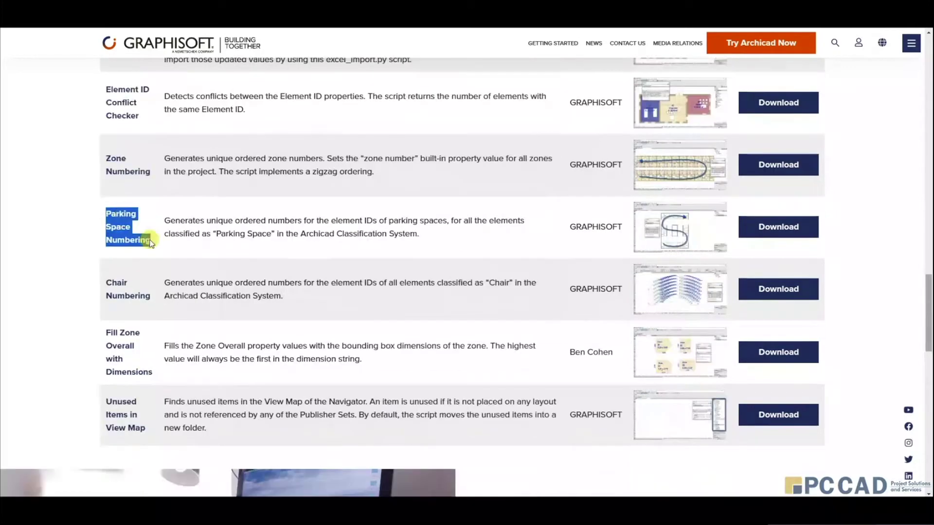
{"action": "left_click_drag", "start_coordinate": [106, 280], "coordinate": [149, 293]}
{"action": "left_click_drag", "start_coordinate": [105, 329], "coordinate": [155, 377]}
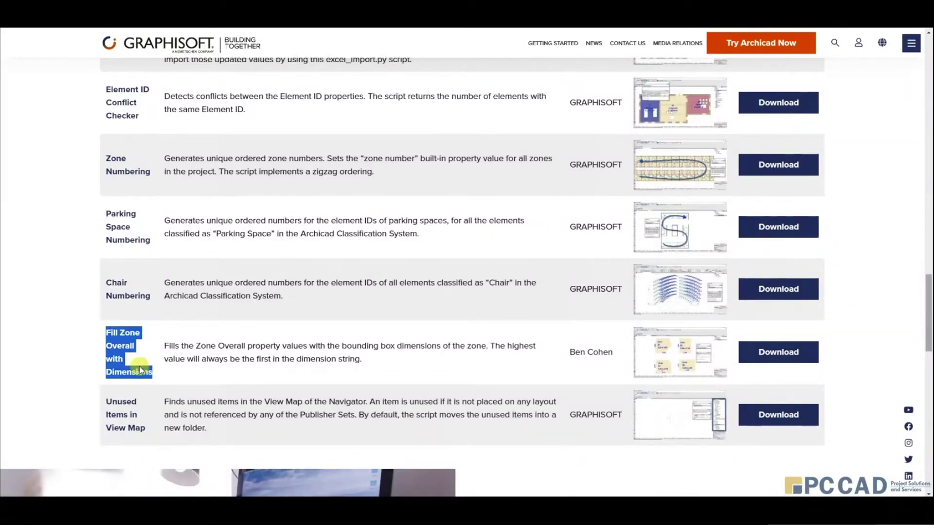
{"action": "left_click_drag", "start_coordinate": [105, 396], "coordinate": [146, 429]}
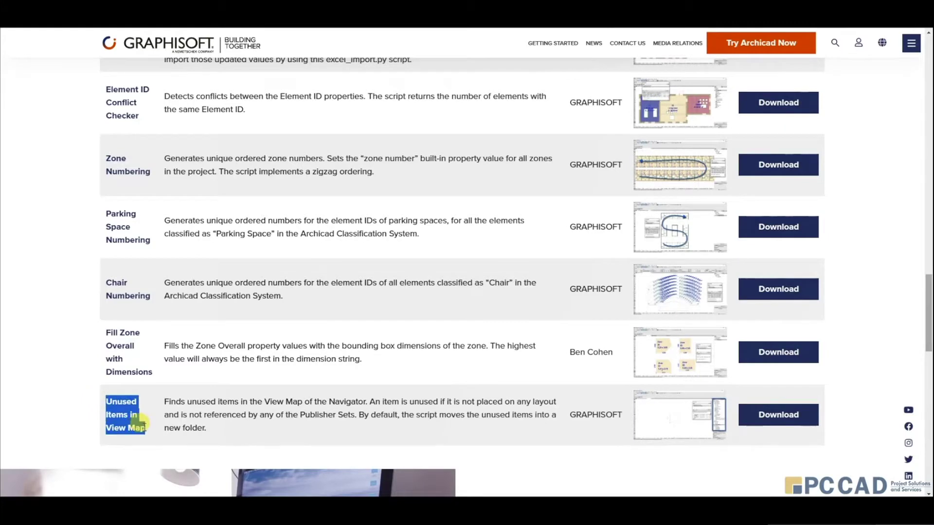
Look over the Dig deeper section with its JSON and Python API links and the feedback form beneath the script table
{"action": "scroll", "coordinate": [315, 316], "scroll_direction": "down", "scroll_amount": 4}
{"action": "scroll", "coordinate": [315, 316], "scroll_direction": "down", "scroll_amount": 2}
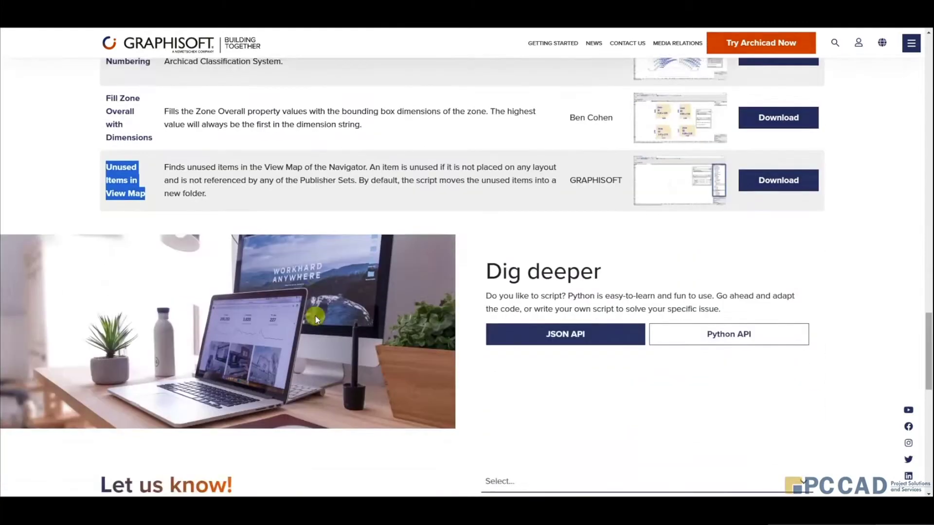
{"action": "scroll", "coordinate": [552, 428], "scroll_direction": "down", "scroll_amount": 4}
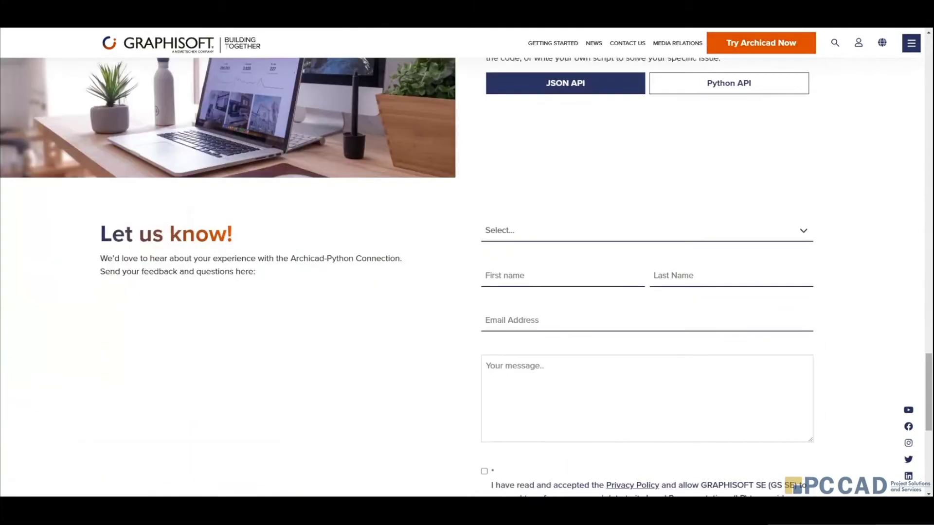